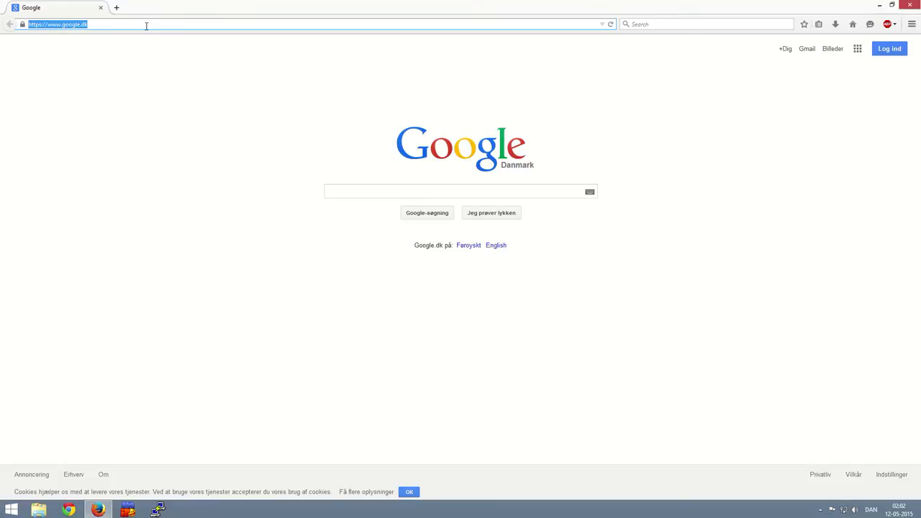
Step: Load the DSM desktop at tvipper.com:31337 in Firefox and open the DSM Main Menu
key("Down")
key("Return")
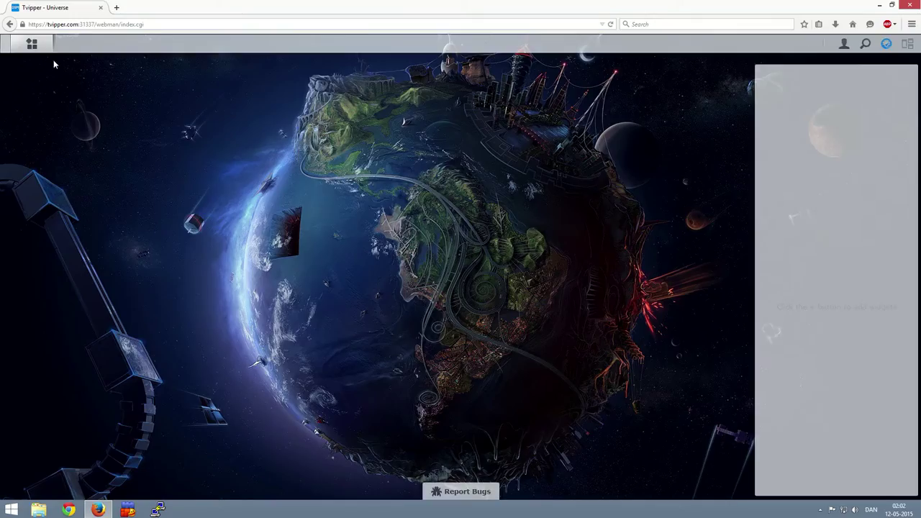
left_click(32, 43)
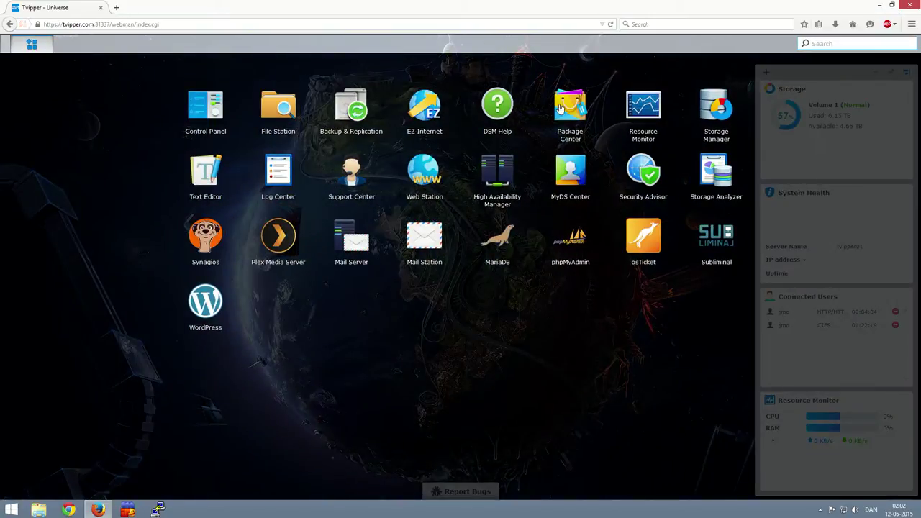
Step: Install the VPN Server package from Package Center's Utilities category
left_click(562, 108)
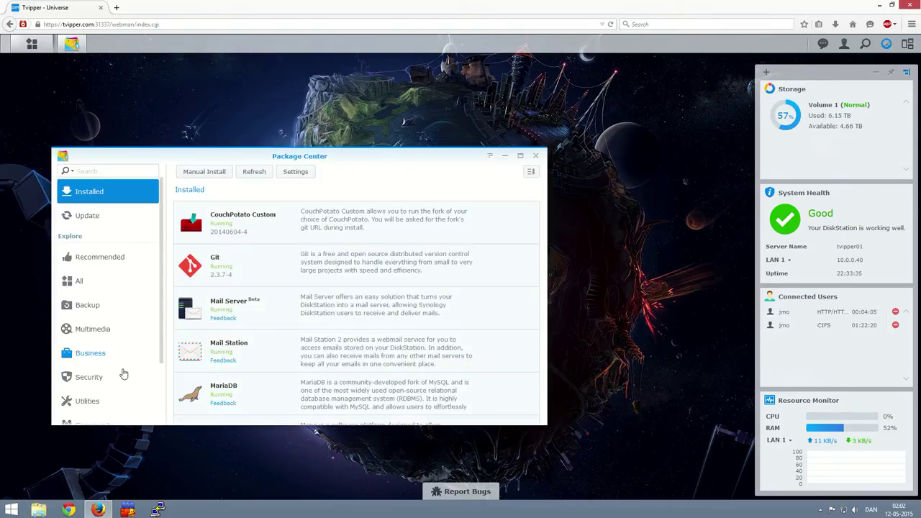
scroll(115, 385, "down", 1)
left_click(88, 386)
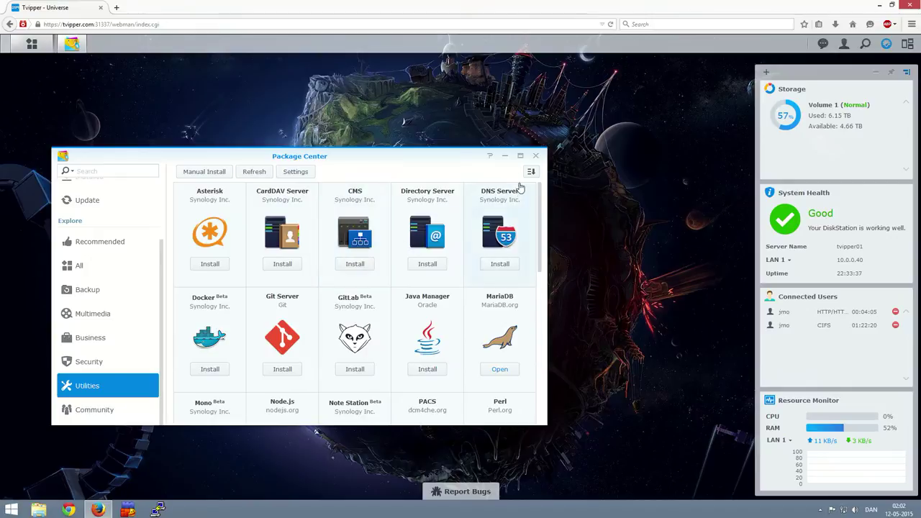
left_click(520, 156)
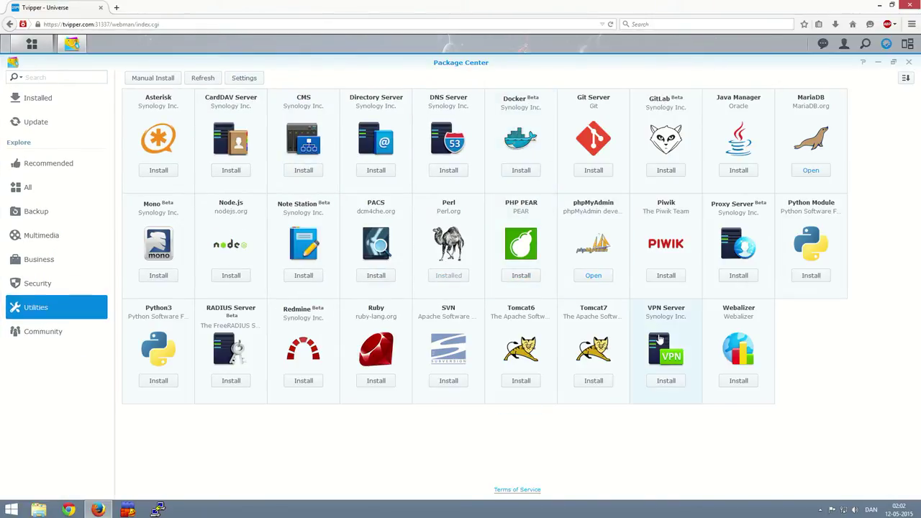
left_click(665, 380)
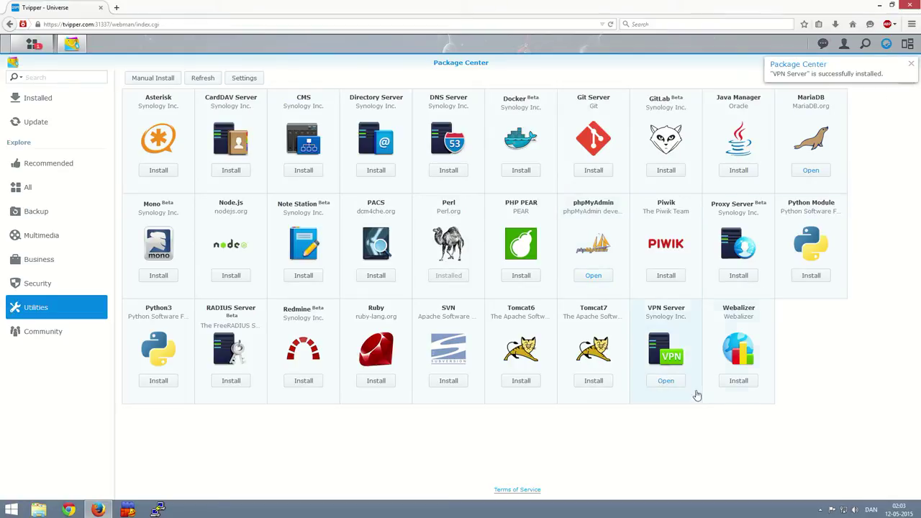
Step: Launch VPN Server full-screen and review its Privilege settings
left_click(671, 384)
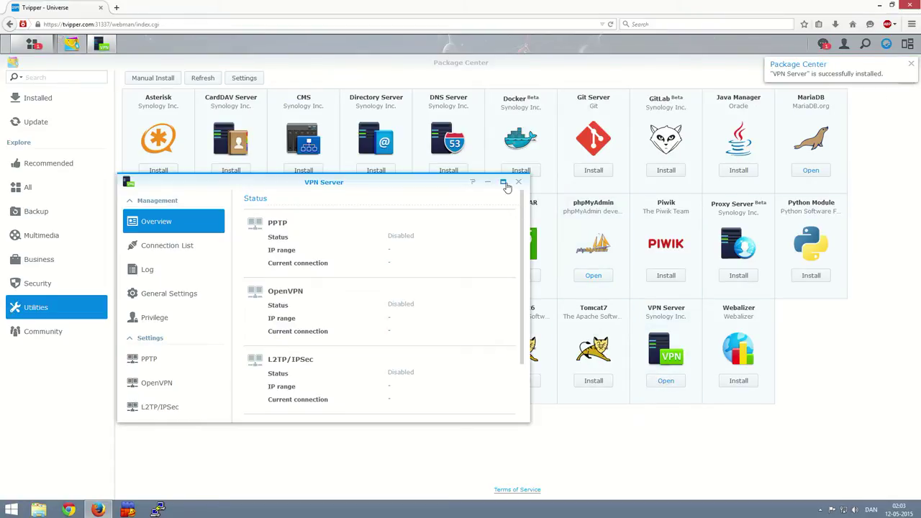
left_click(503, 183)
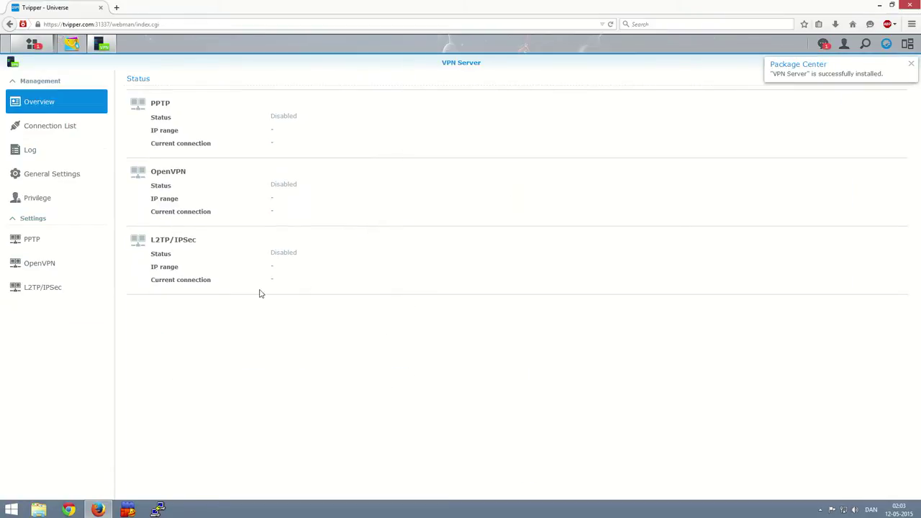
left_click(33, 204)
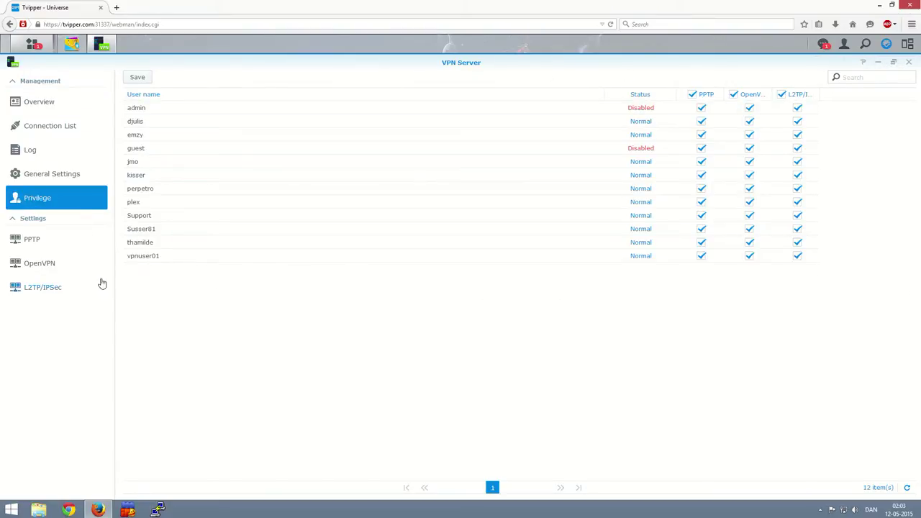
Step: Browse the PPTP, OpenVPN and L2TP/IPSec settings, ending on PPTP
left_click(37, 247)
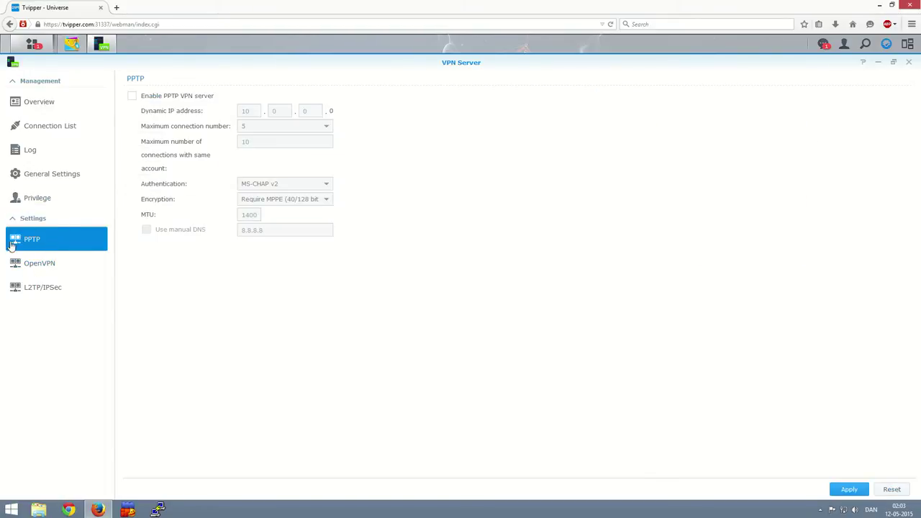
left_click(38, 267)
left_click(37, 287)
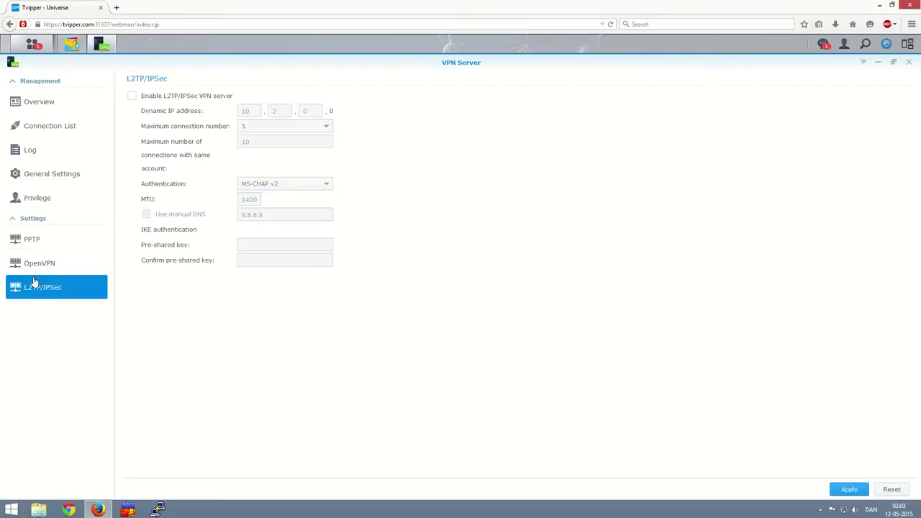
left_click(37, 247)
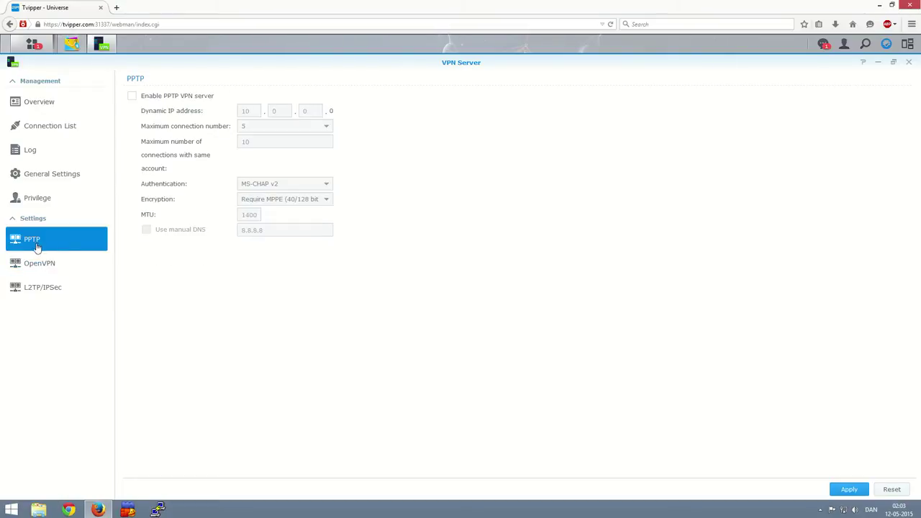
Step: Enable PPTP with dynamic IP 10.0.1.0, apply, acknowledge the port 1723 notice, and close VPN Server
left_click(133, 98)
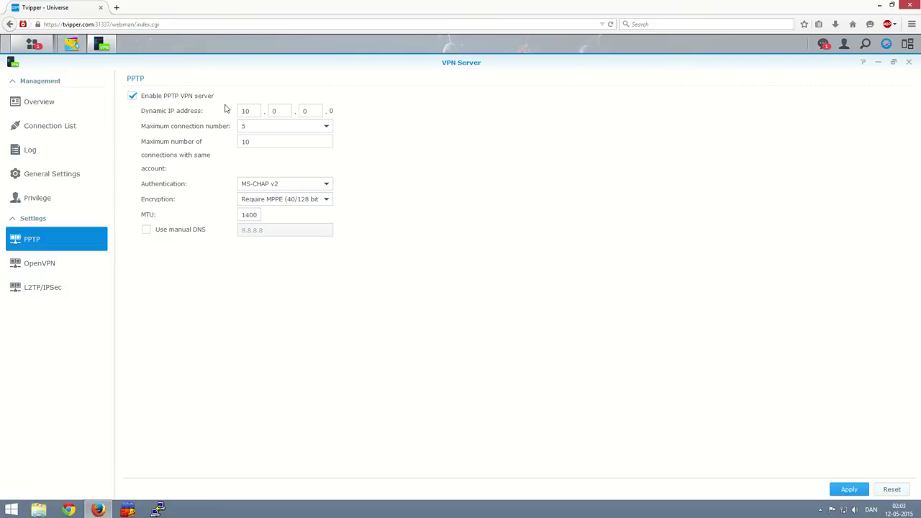
left_click(303, 112)
left_click(847, 492)
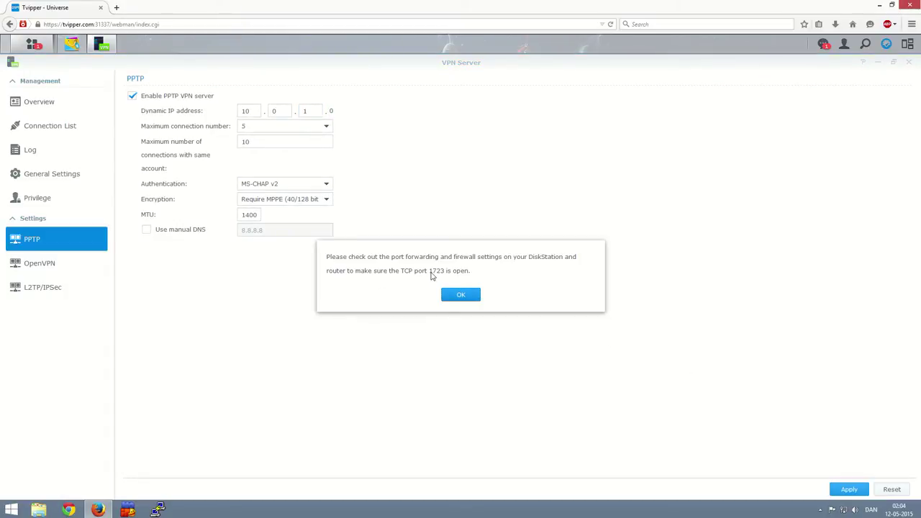
left_click(460, 296)
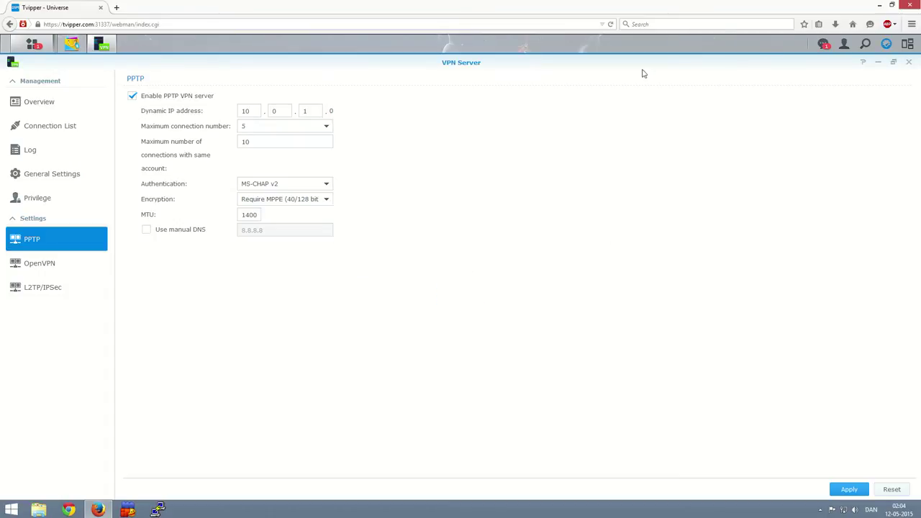
left_click(910, 66)
Step: Close Package Center and show the LAN 1 firewall rules under Control Panel > Security
left_click(909, 65)
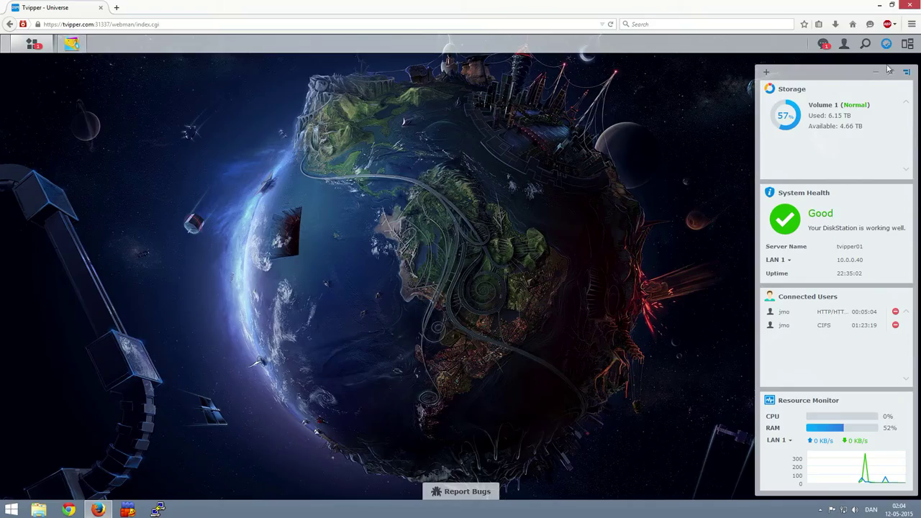
left_click(30, 44)
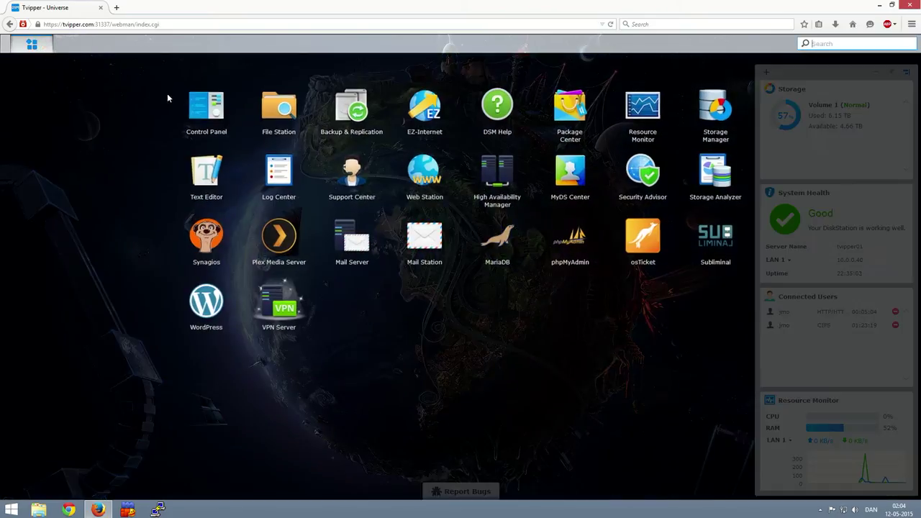
left_click(206, 108)
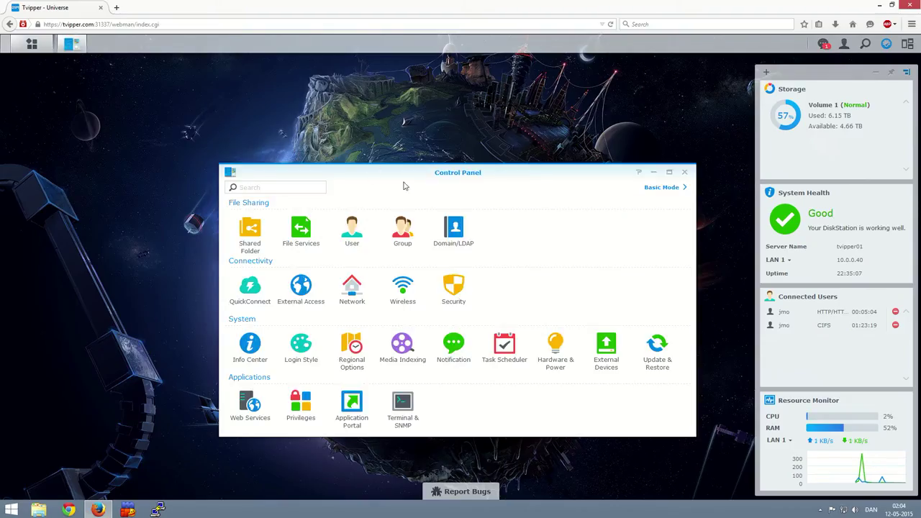
left_click(455, 290)
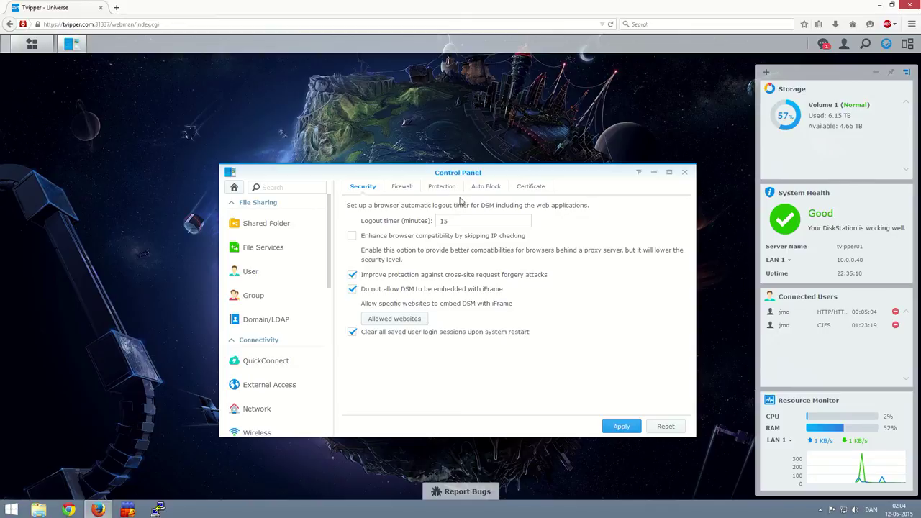
left_click(403, 189)
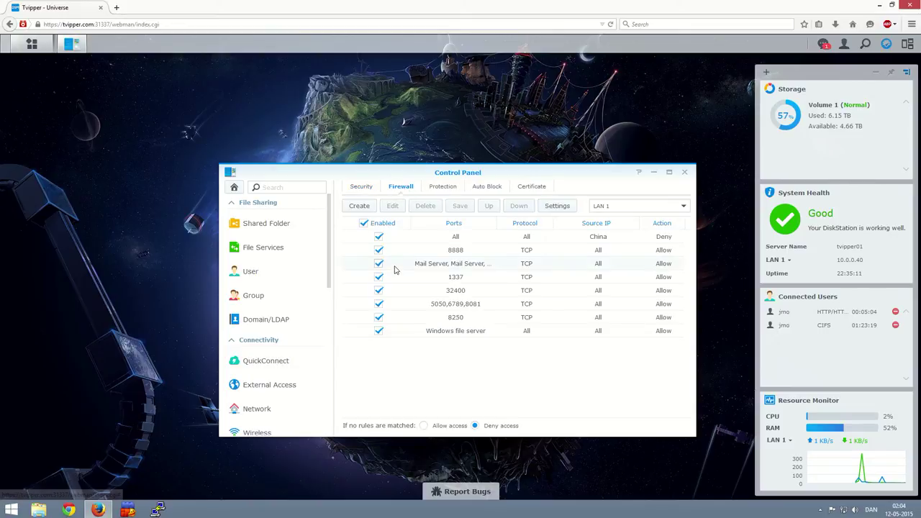
Step: Create a firewall rule allowing custom TCP port 1723 from all sources and save the rules
left_click(359, 207)
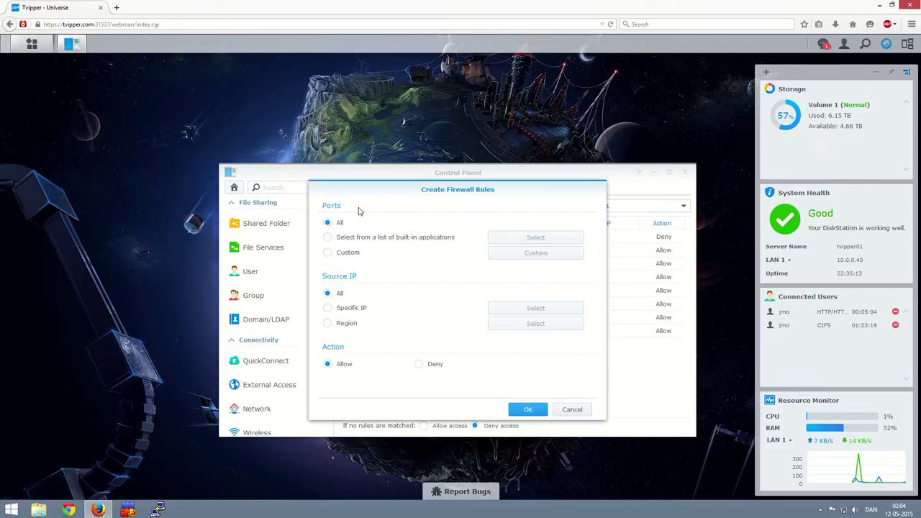
left_click(328, 255)
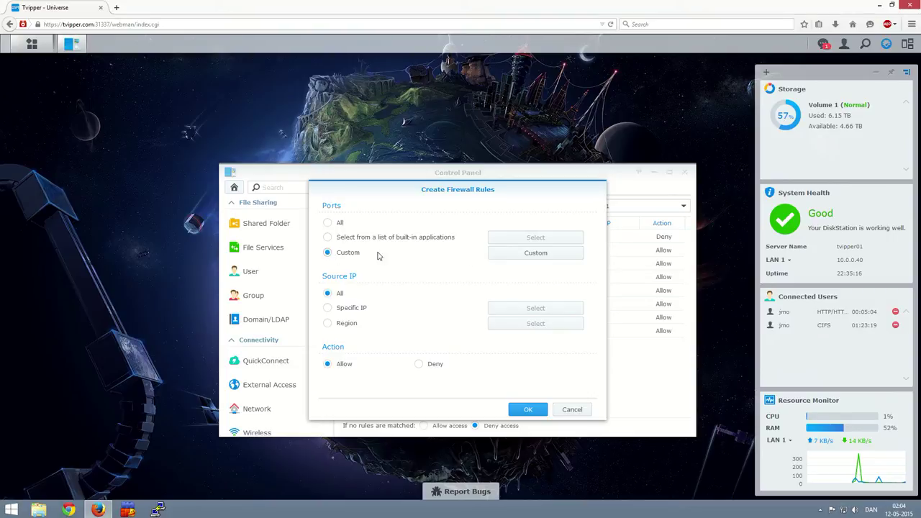
left_click(523, 257)
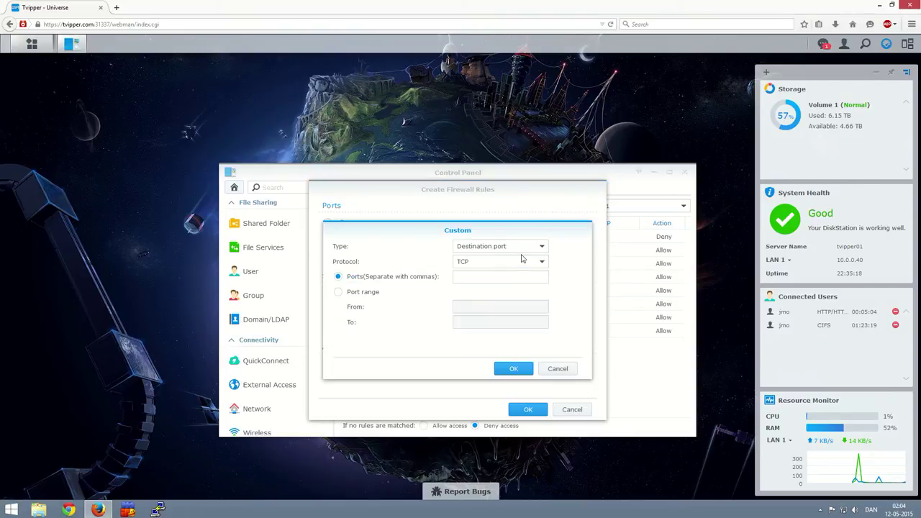
left_click(468, 277)
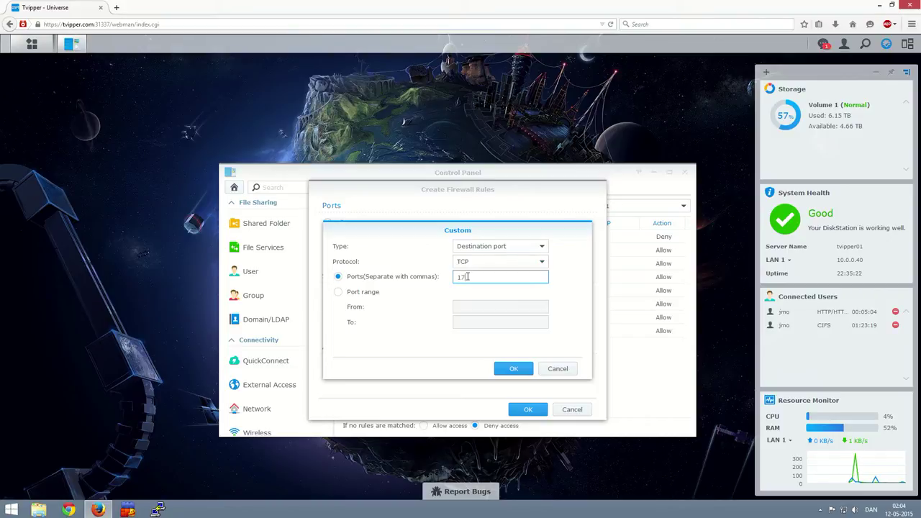
left_click(511, 370)
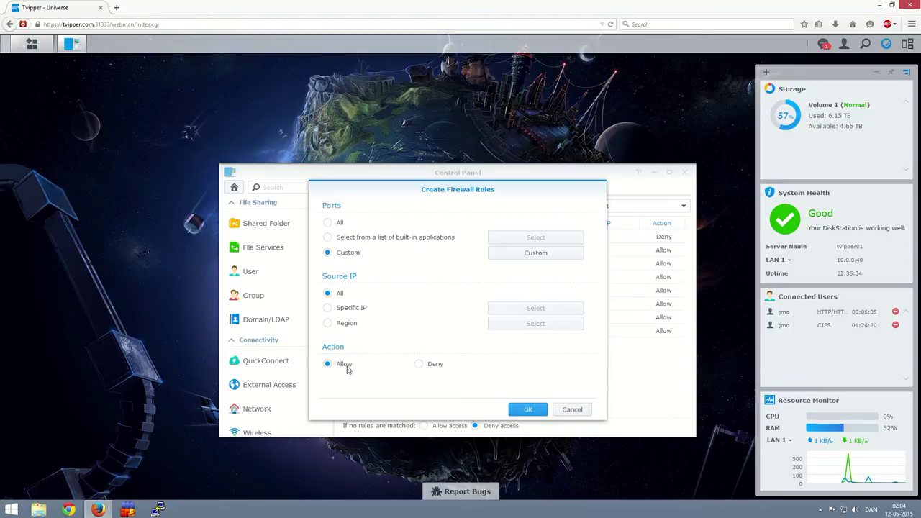
left_click(516, 412)
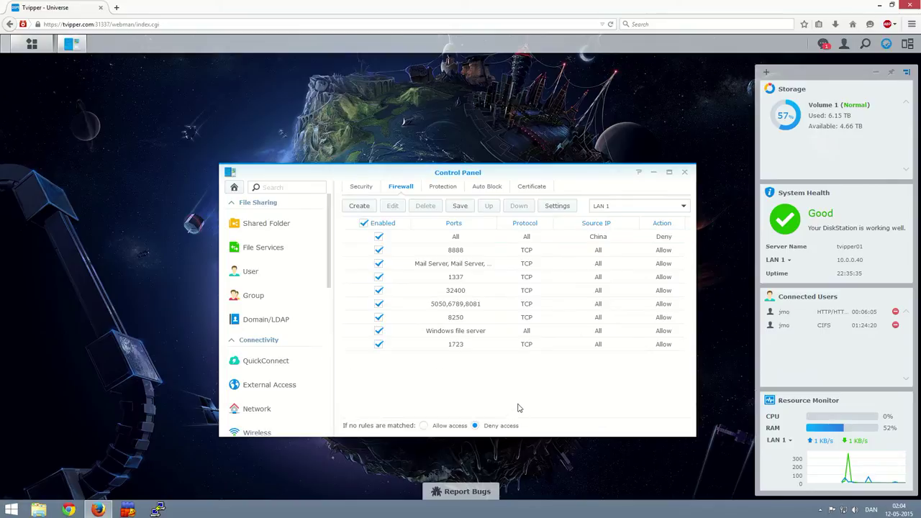
left_click(459, 208)
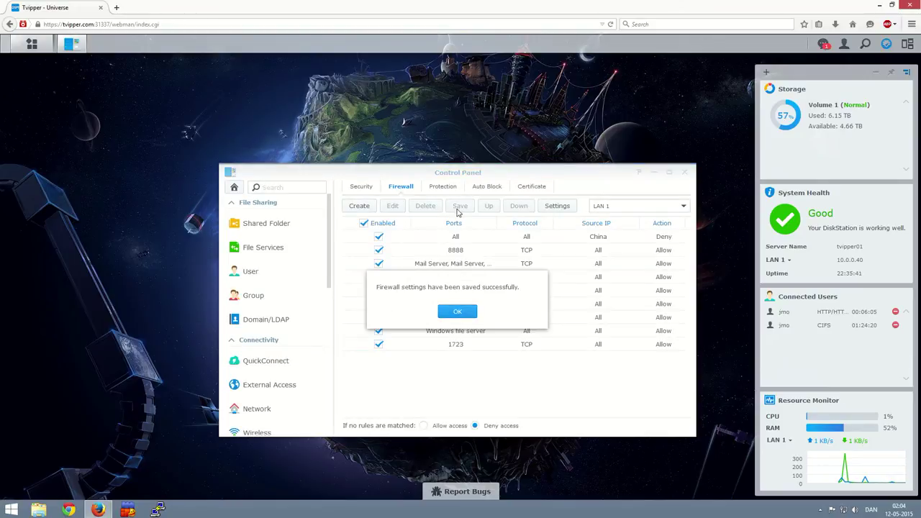
left_click(455, 314)
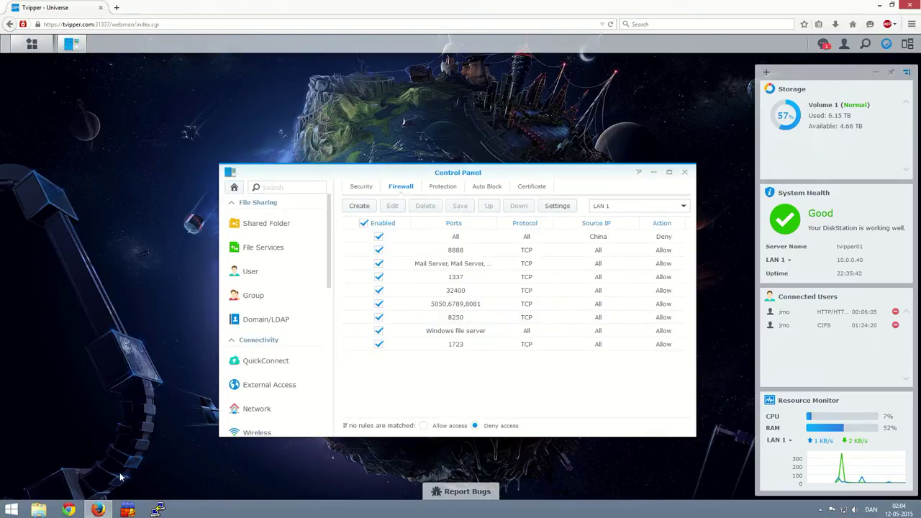
Step: Delete the old Test_VPN connection from Network Connections (ncpa.cpl)
left_click(25, 506)
left_click(29, 490)
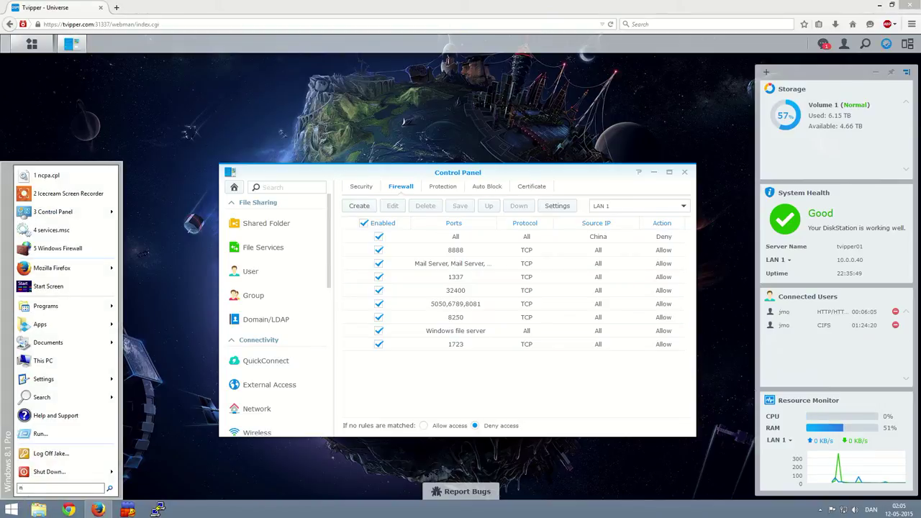
type("ncpa.cpl")
key("Return")
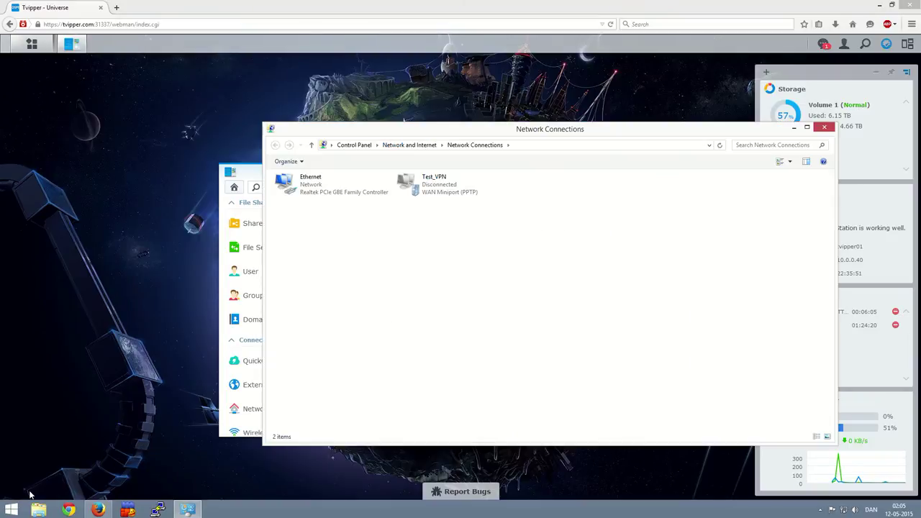
right_click(431, 180)
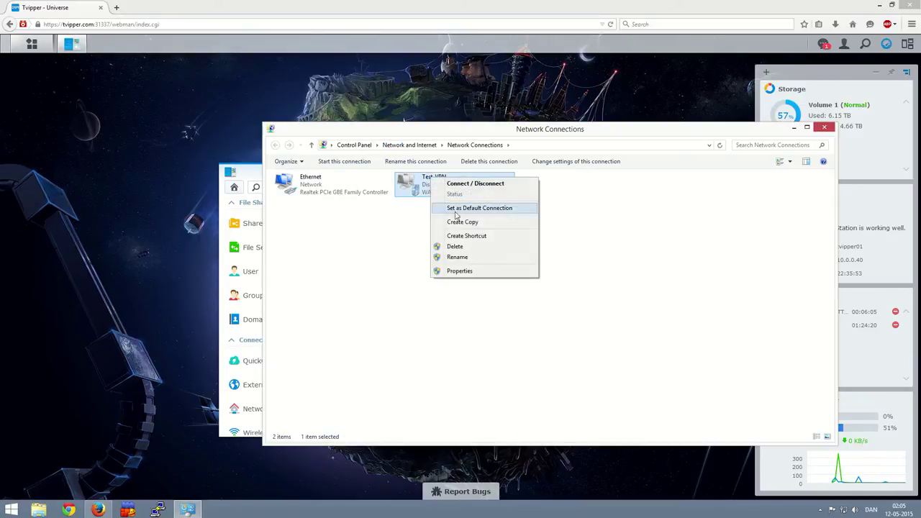
left_click(458, 250)
left_click(479, 290)
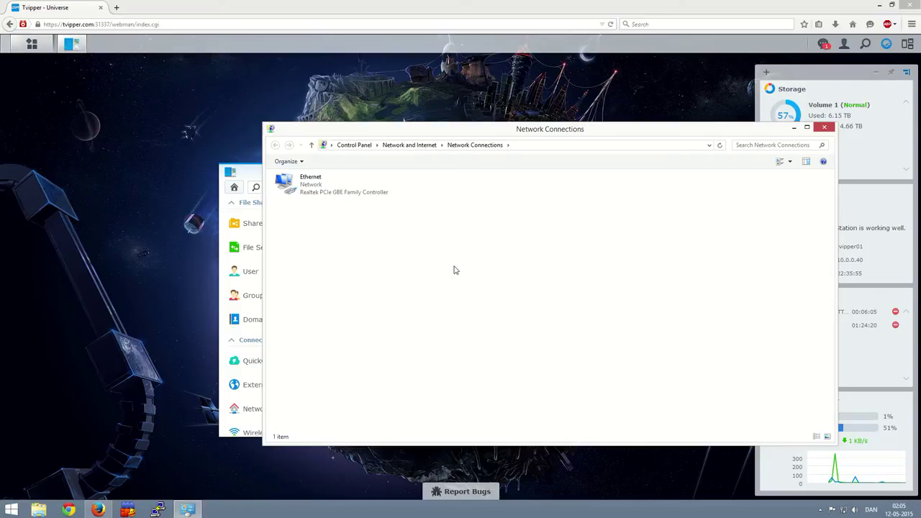
Step: Navigate up to Network and Internet and open the Network and Sharing Center
left_click(523, 147)
left_click_drag(523, 147, 428, 152)
key("BackSpace")
key("Return")
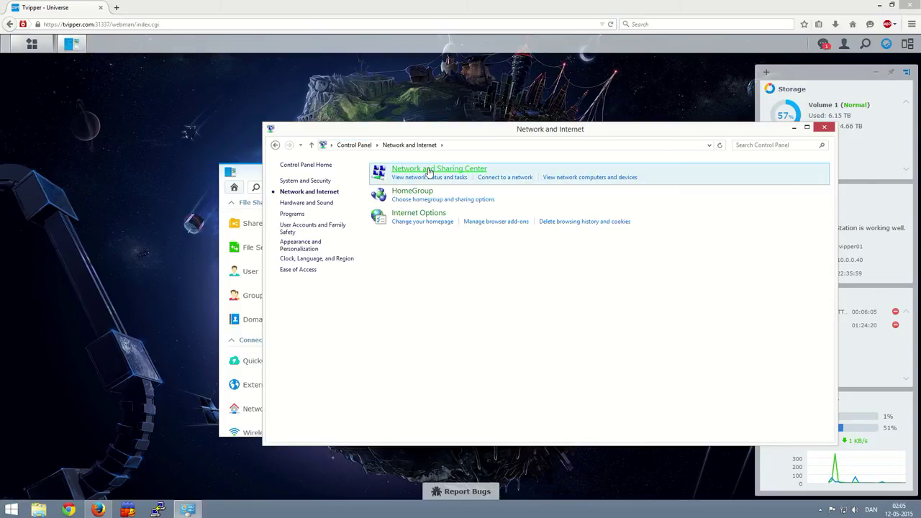
left_click(464, 173)
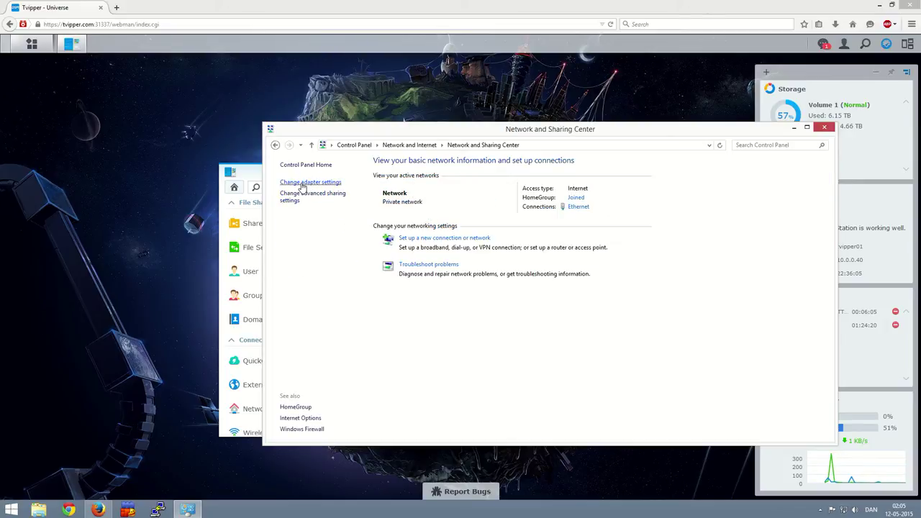
Step: Start a new connection, choosing Connect to a workplace using a VPN
left_click(419, 242)
left_click(383, 268)
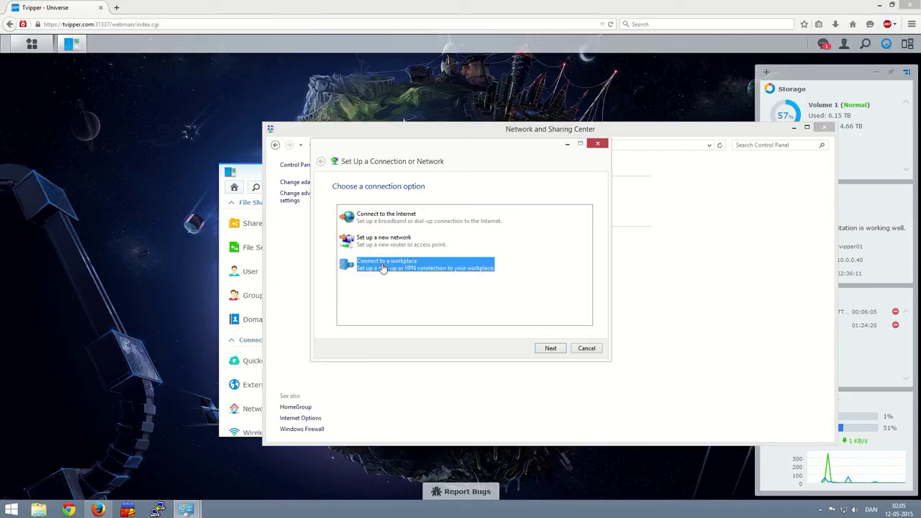
left_click(549, 350)
left_click(425, 234)
Step: Enter server address 10.0.0.40, name the connection Test_VPN, and create it
left_click(429, 226)
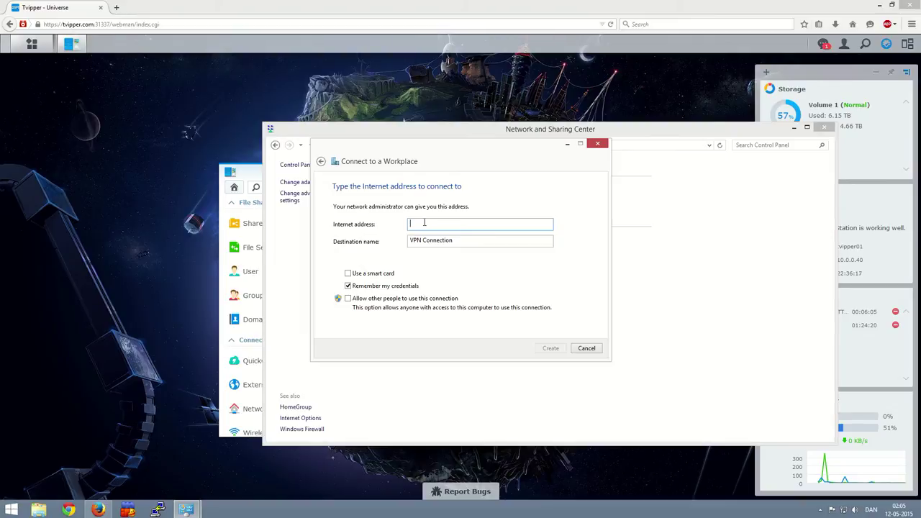
type("10.0.0.40")
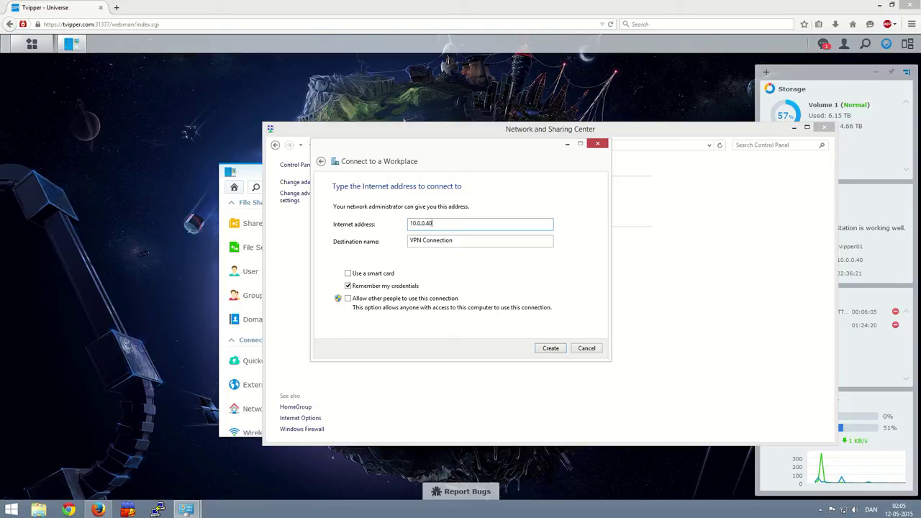
key("Tab")
left_click_drag(436, 224, 370, 227)
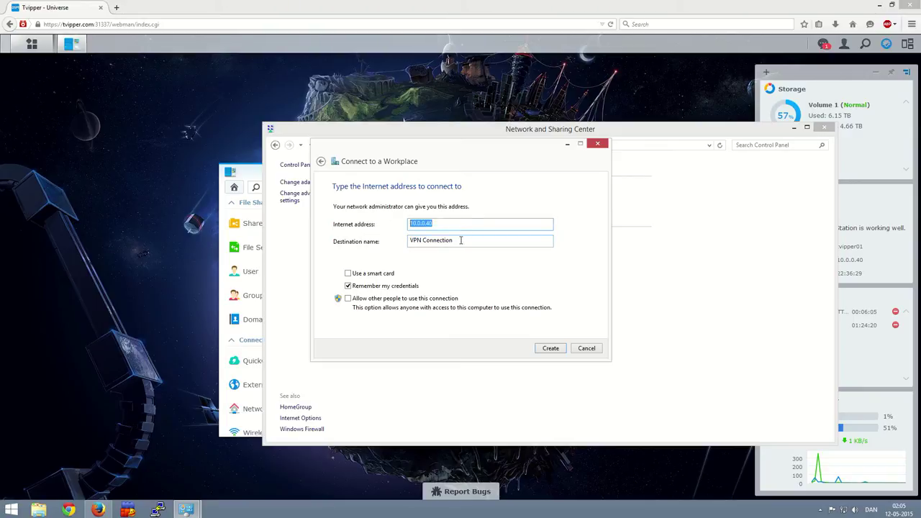
left_click_drag(461, 240, 333, 241)
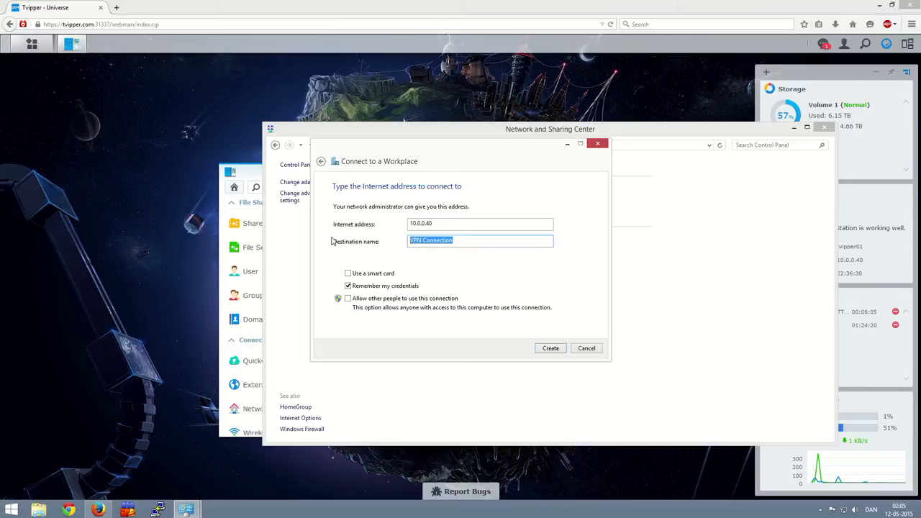
type("Test_VPN")
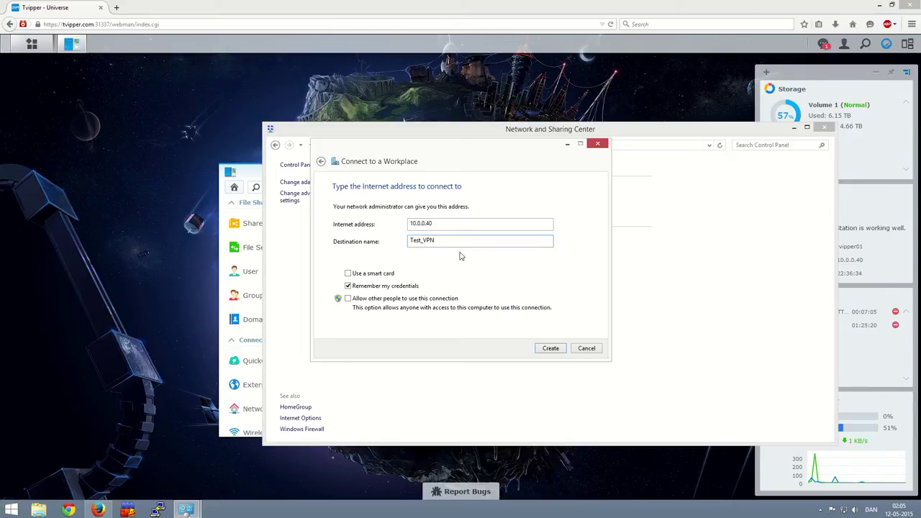
left_click(551, 348)
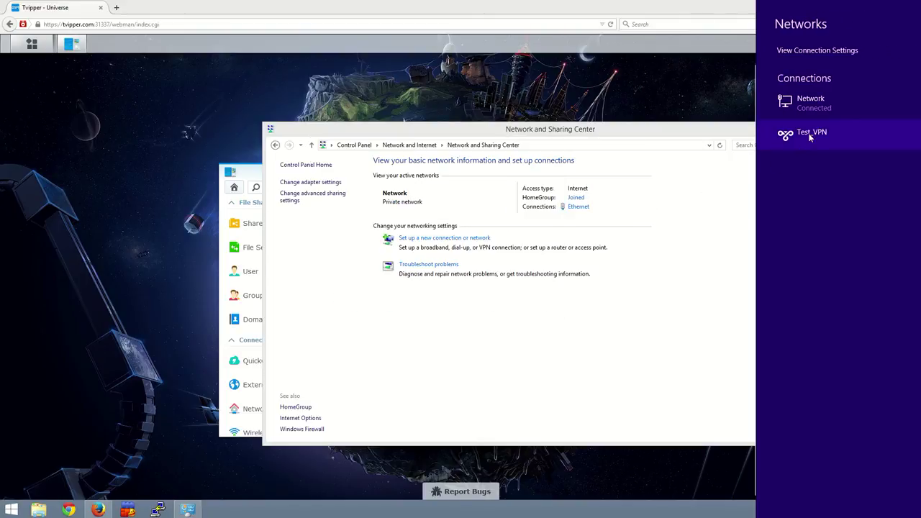
Step: Connect Test_VPN, signing in with the user's name and password
left_click(810, 131)
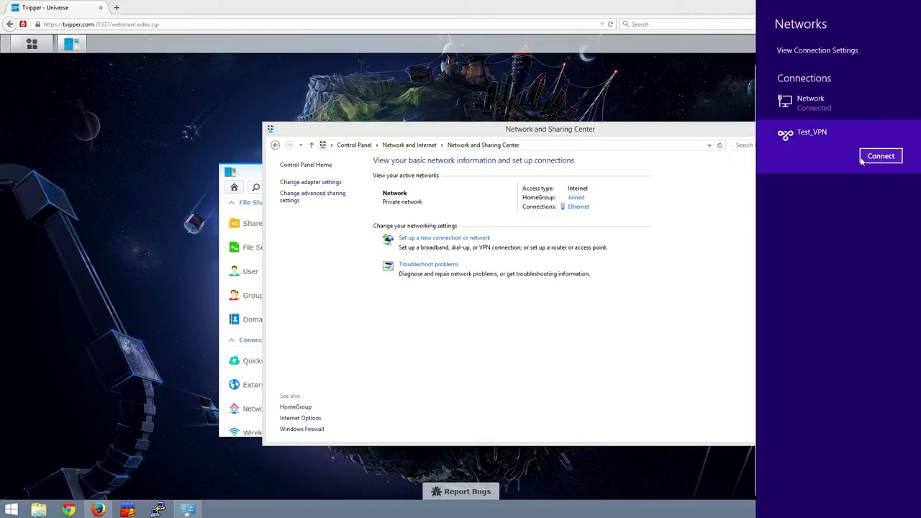
left_click(880, 157)
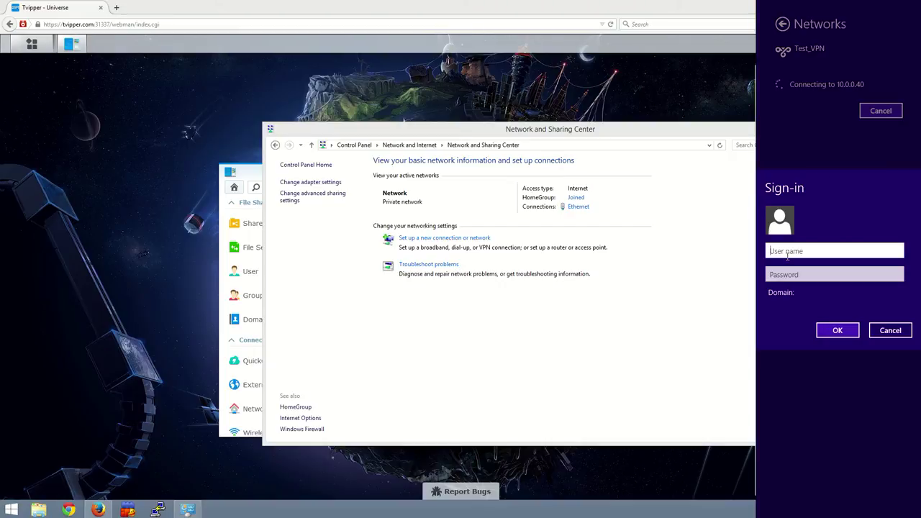
type("jmo")
key("Tab")
type("p")
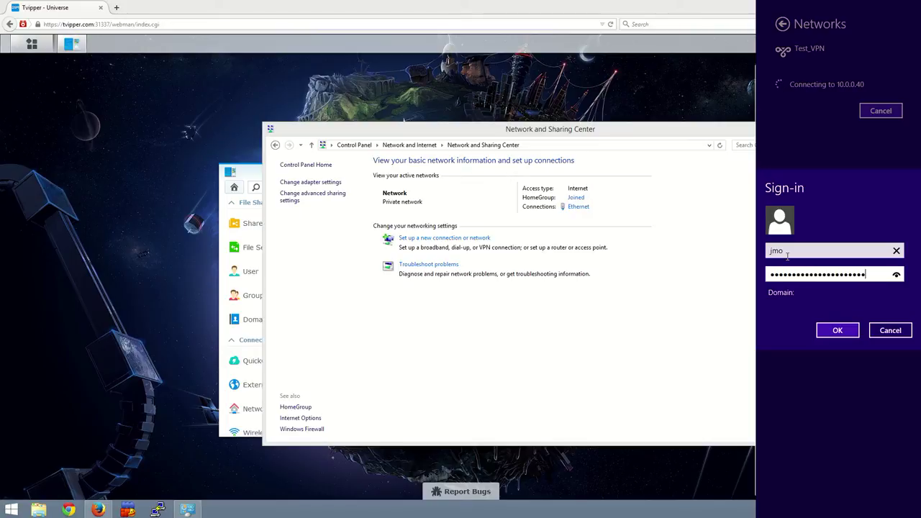
left_click(818, 332)
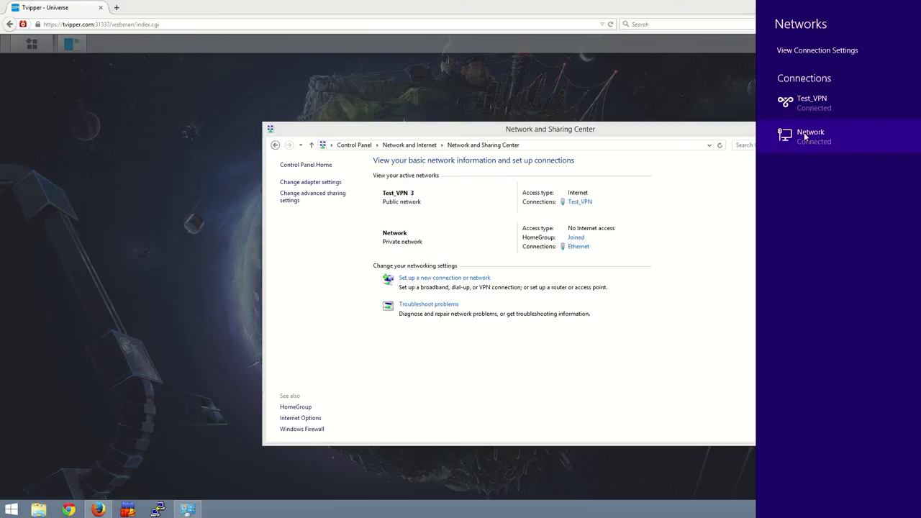
Step: Disconnect Test_VPN and close the Networks pane
left_click(784, 101)
left_click(878, 132)
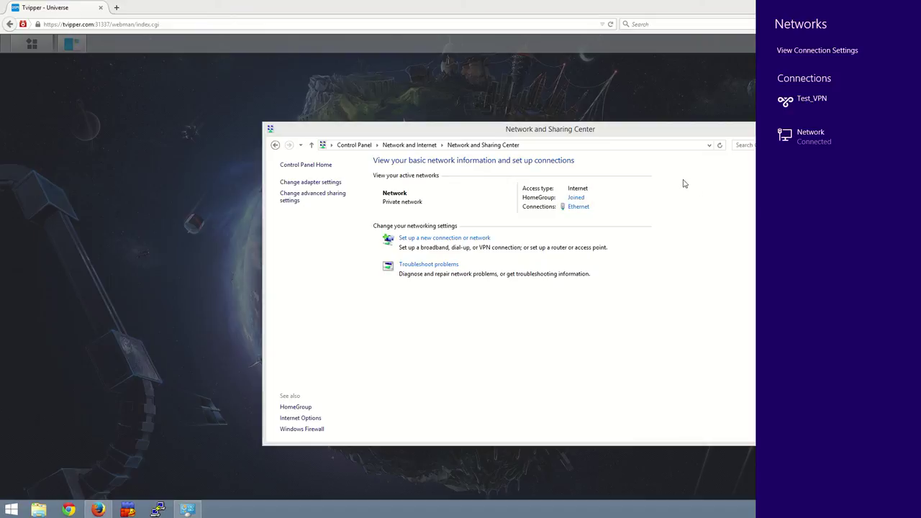
left_click(610, 14)
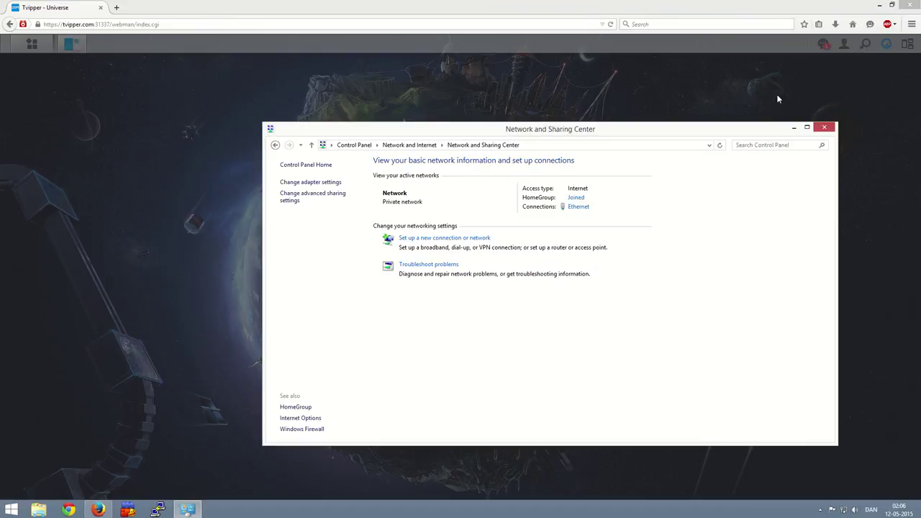
Step: Restart Firefox and reload the DSM interface at tvipper.com:31337
left_click(910, 4)
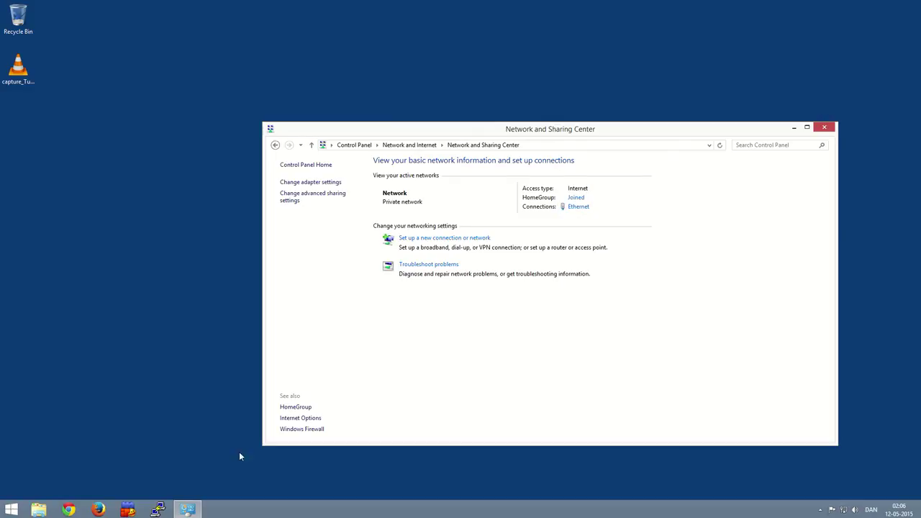
left_click(96, 510)
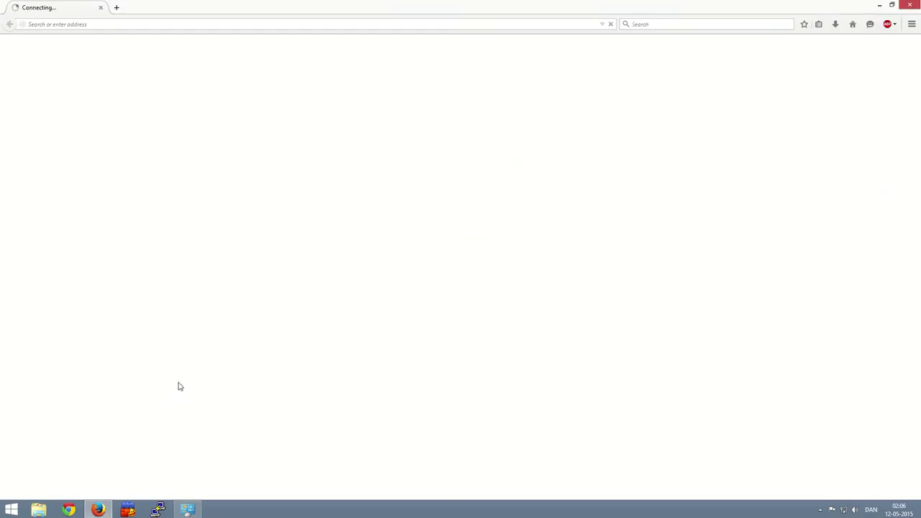
left_click(123, 25)
type("htt")
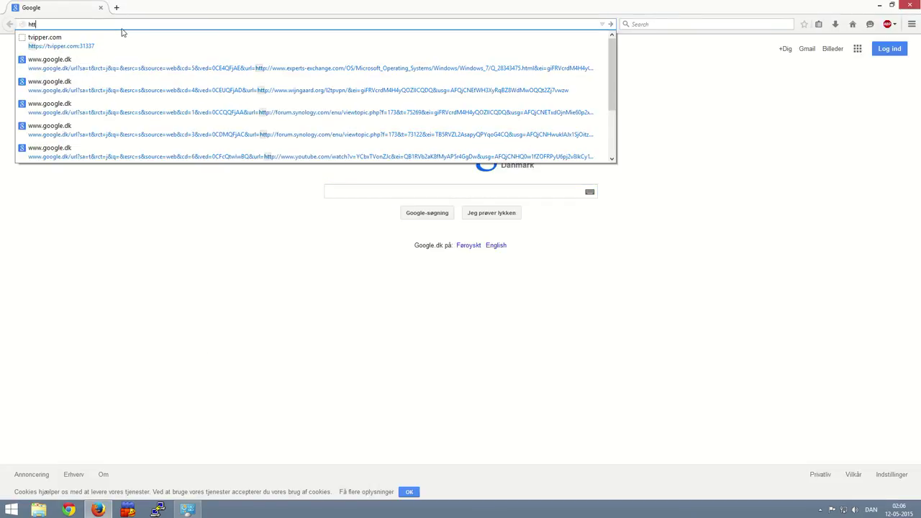
key("Down")
key("Return")
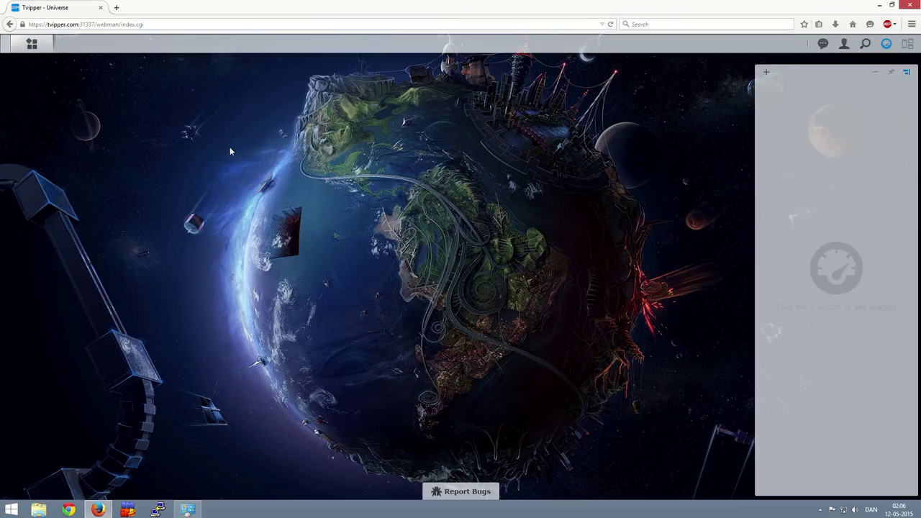
Step: Show the maximized VPN Server log with the PPTP connect/disconnect entries from 192.168.1.35
left_click(32, 43)
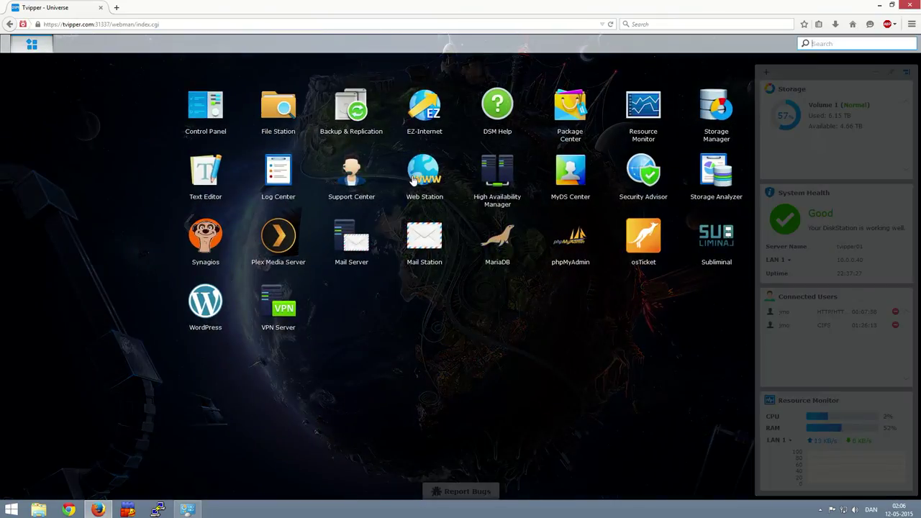
left_click(274, 314)
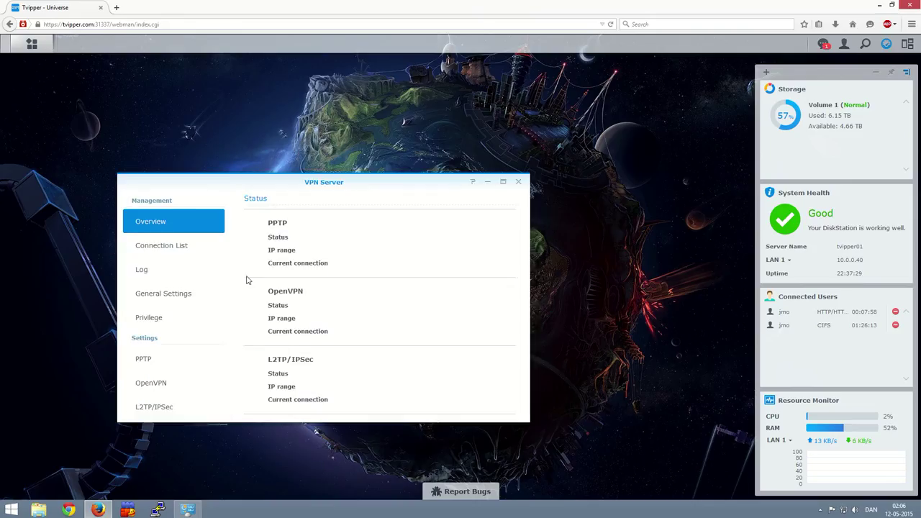
left_click(152, 272)
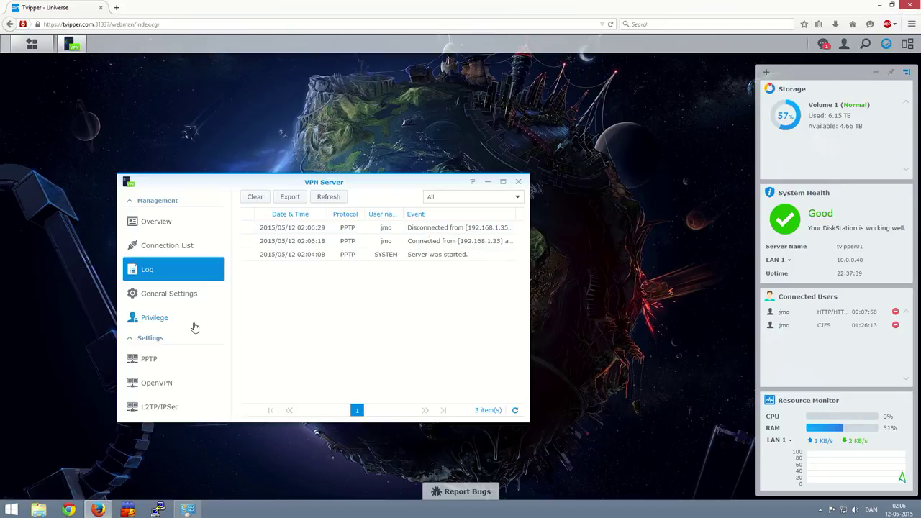
left_click(503, 182)
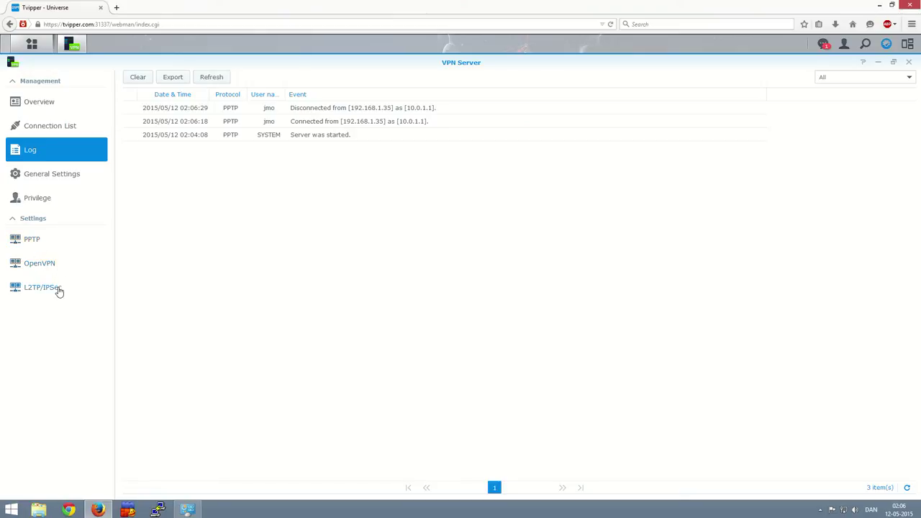
Step: Check the PPTP and L2TP/IPSec settings pages, then close VPN Server to the DSM desktop
left_click(31, 242)
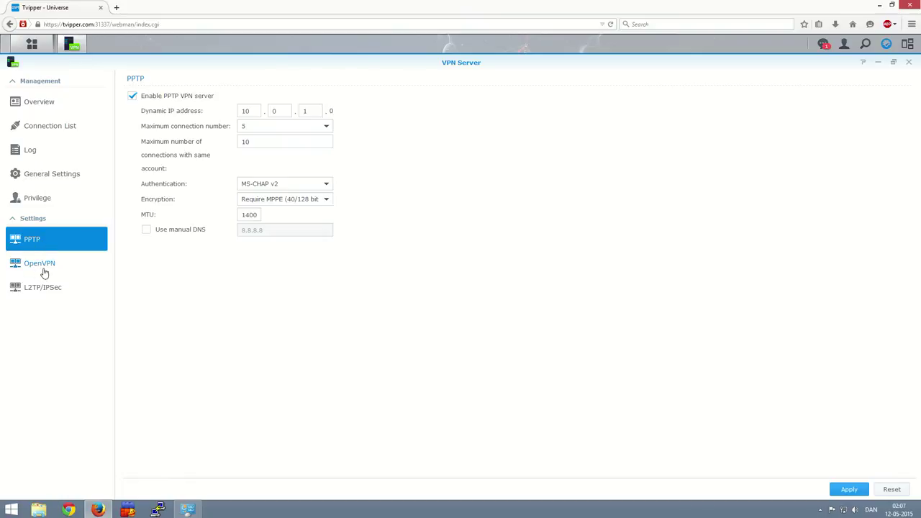
left_click(31, 292)
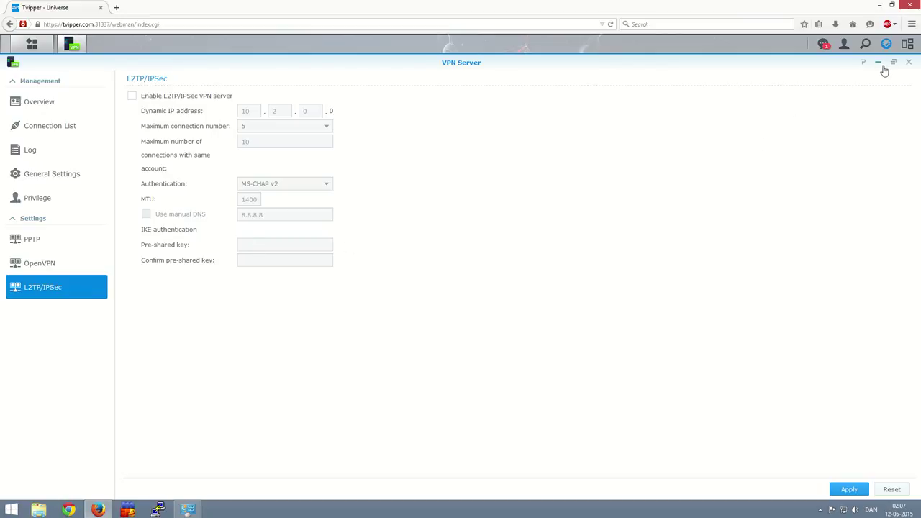
left_click(909, 64)
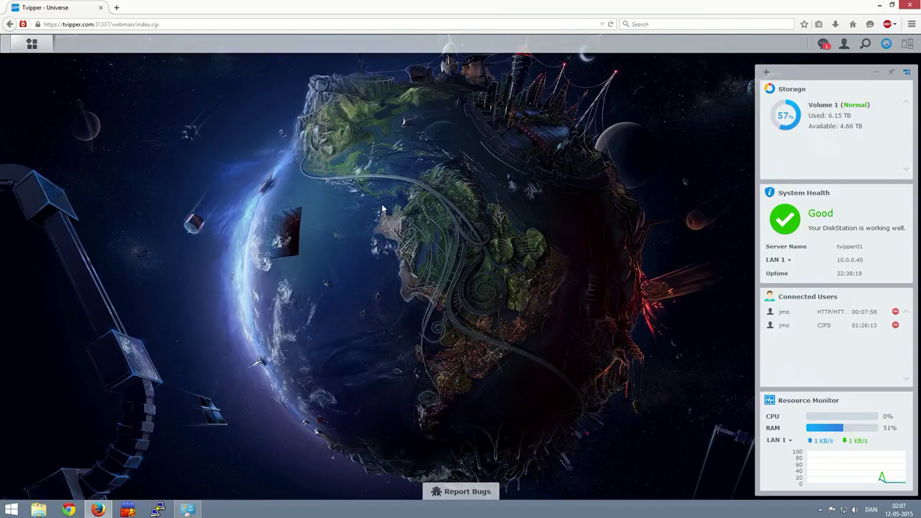